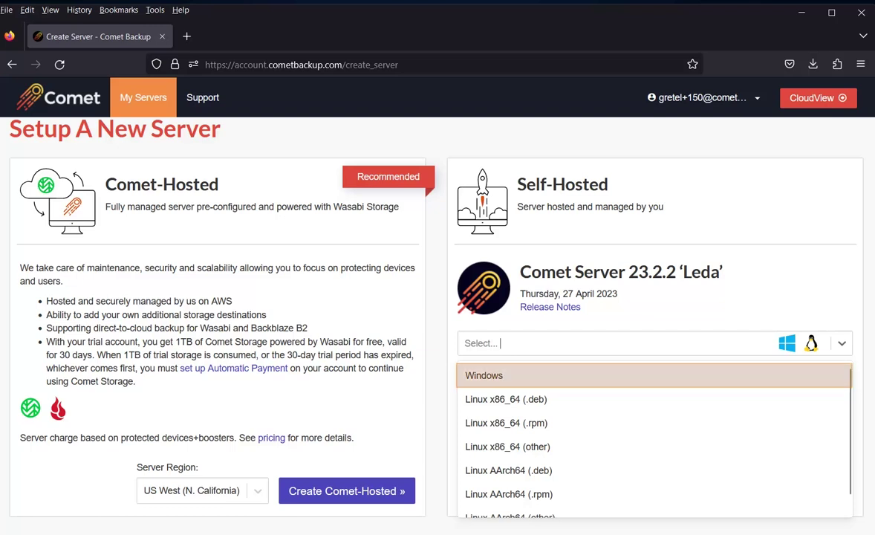
Step: Download the Windows build of self-hosted Comet Server 23.2.2 from the account portal
key("Return")
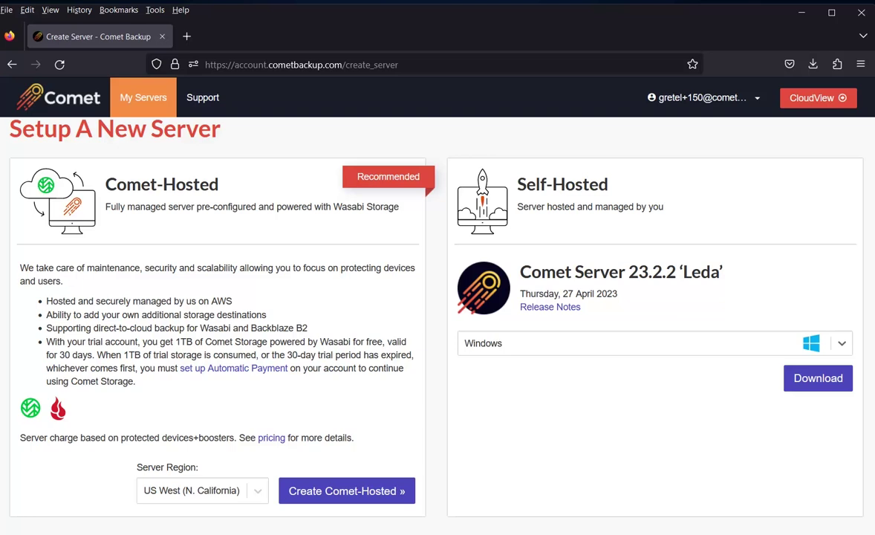
key("Tab")
key("Return")
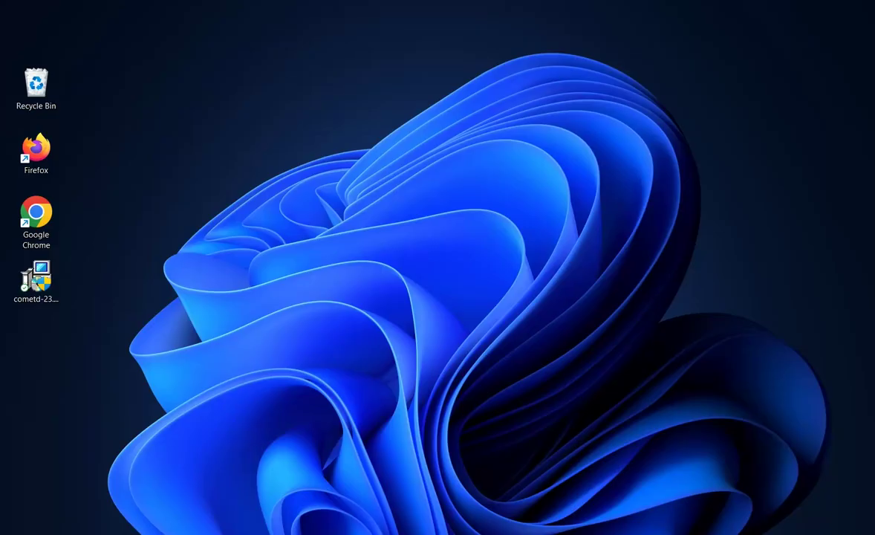
Step: Run the cometd installer, accept the license, install into C:\Program Files\Comet Server, and finish
key("c")
key("Return")
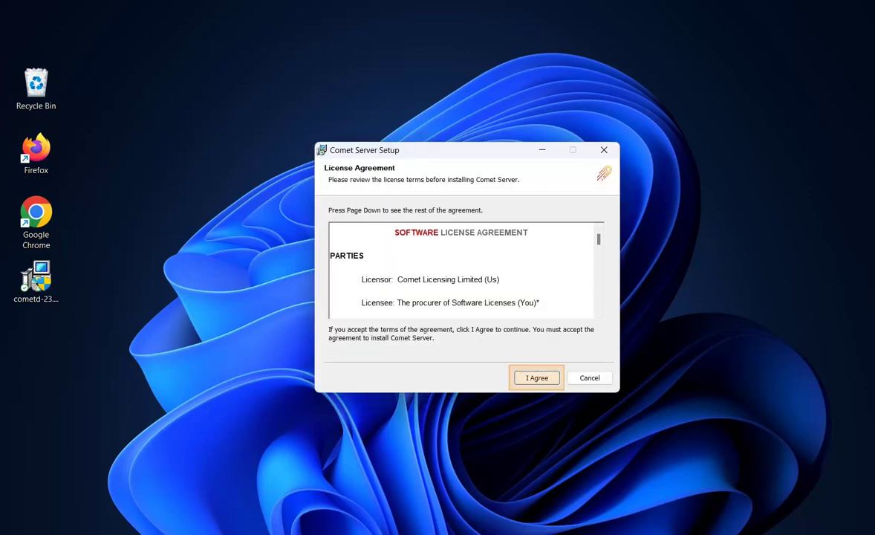
key("Return")
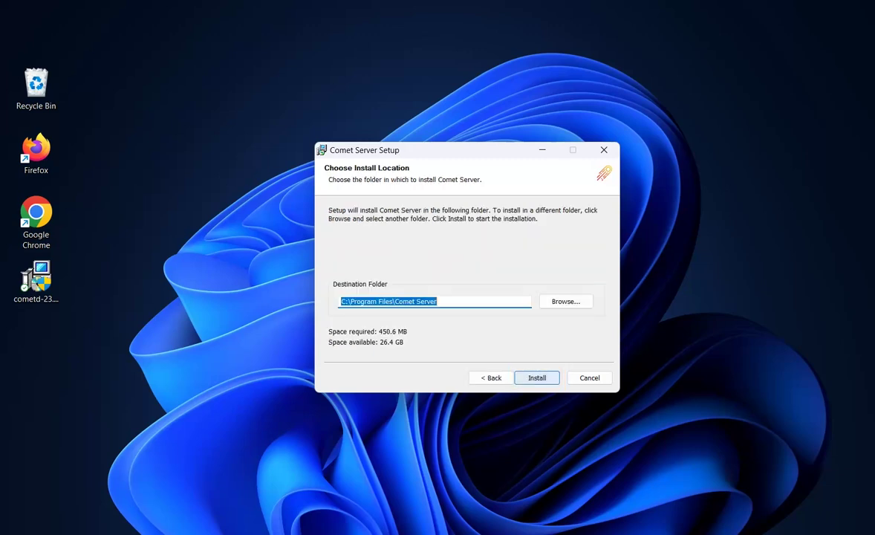
key("Return")
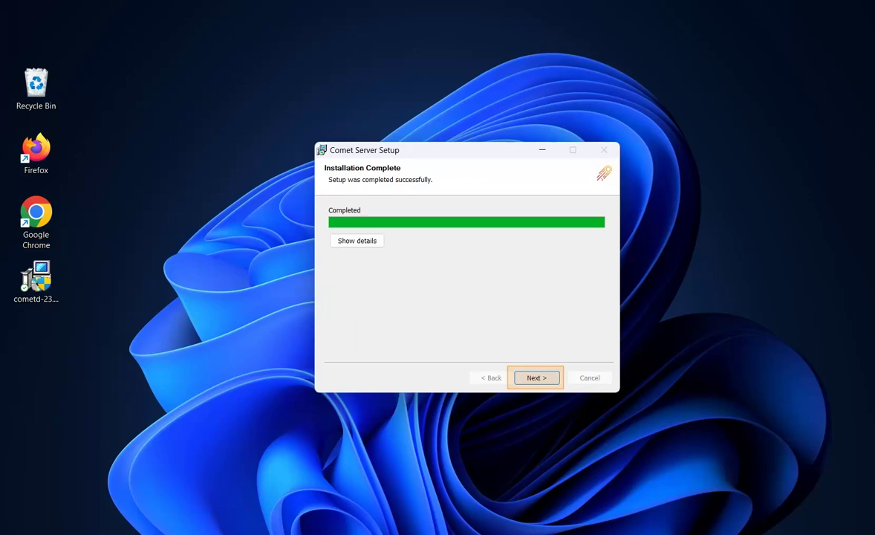
key("Return")
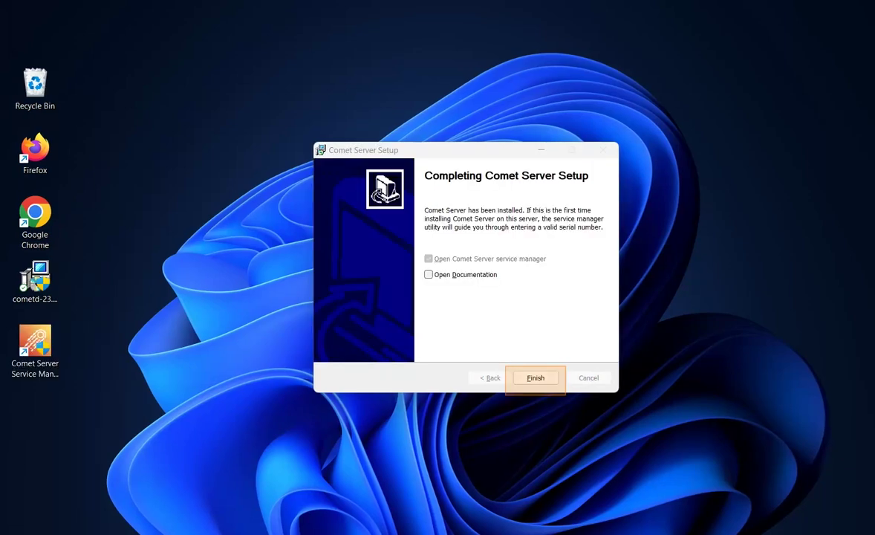
key("Return")
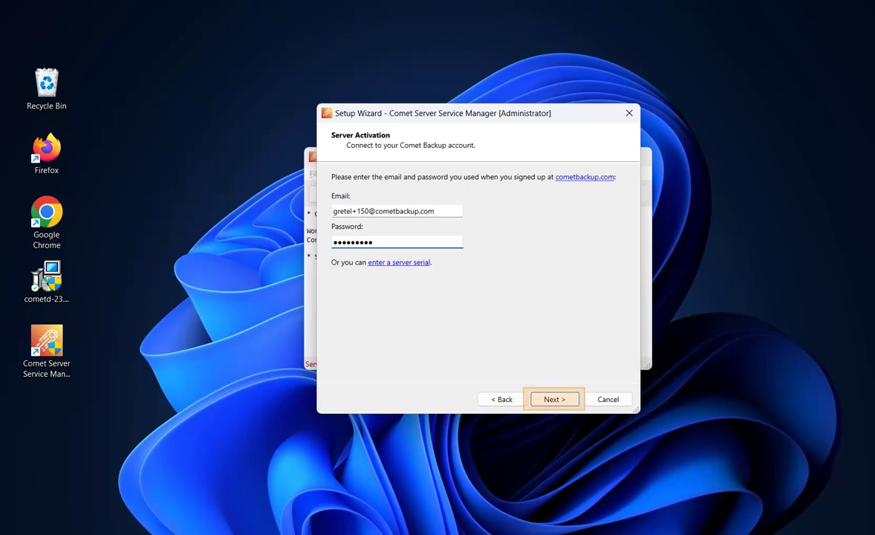
Step: Submit the Comet Backup account email and password to activate the server
key("Return")
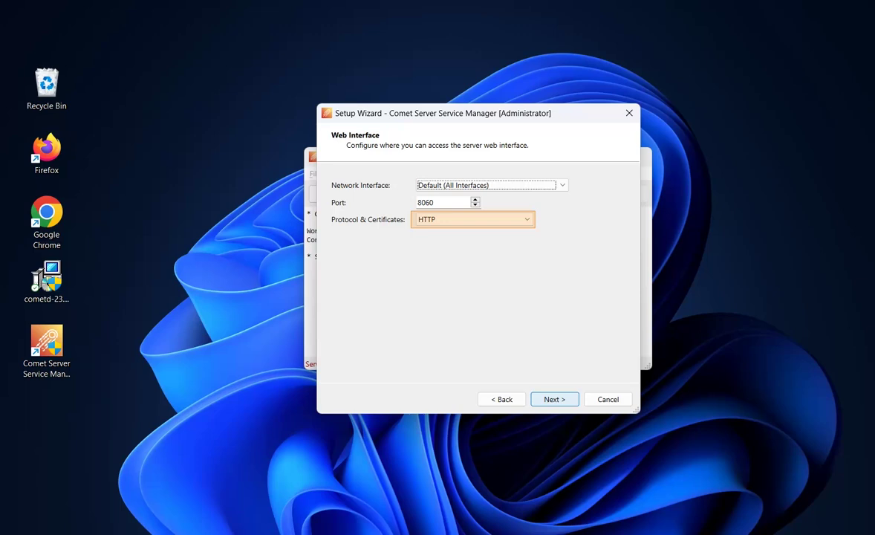
left_click(472, 219)
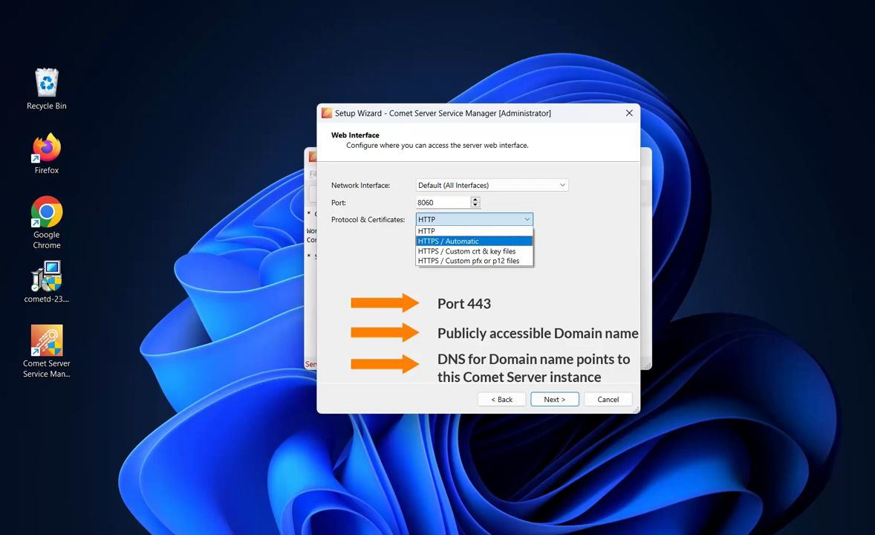
key("Escape")
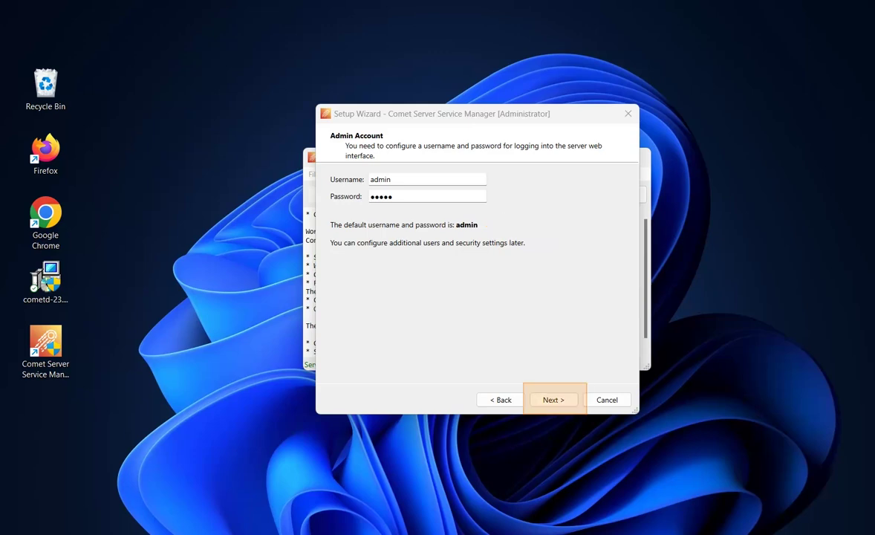
Step: Keep the default admin account and Disabled customer storage, then finish with the server started
key("Return")
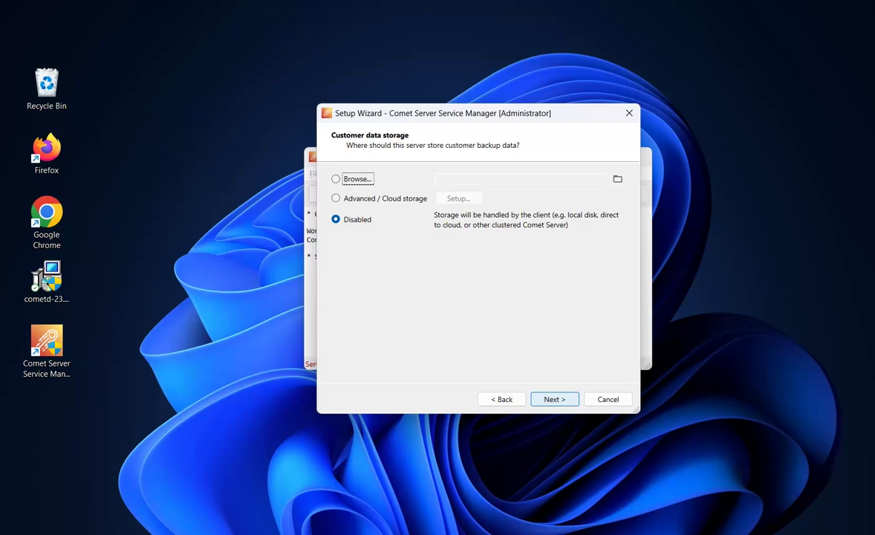
left_click(554, 399)
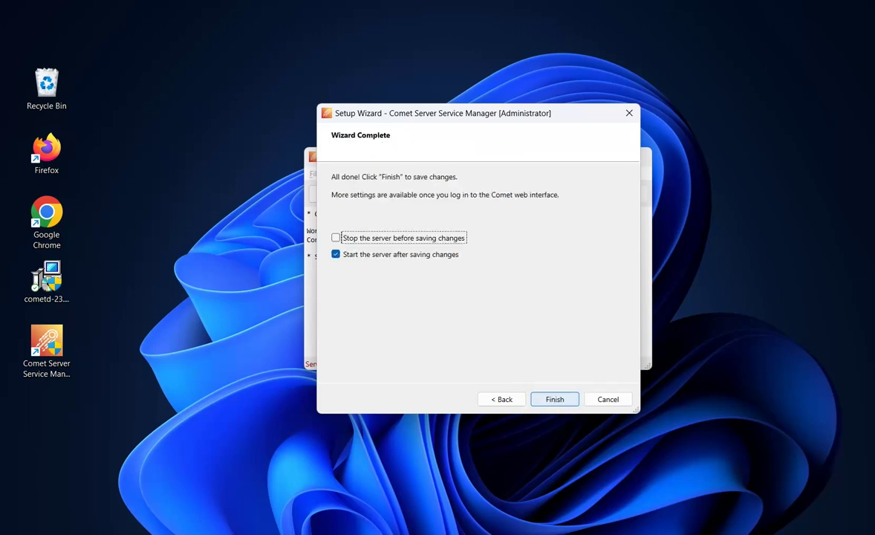
left_click(554, 399)
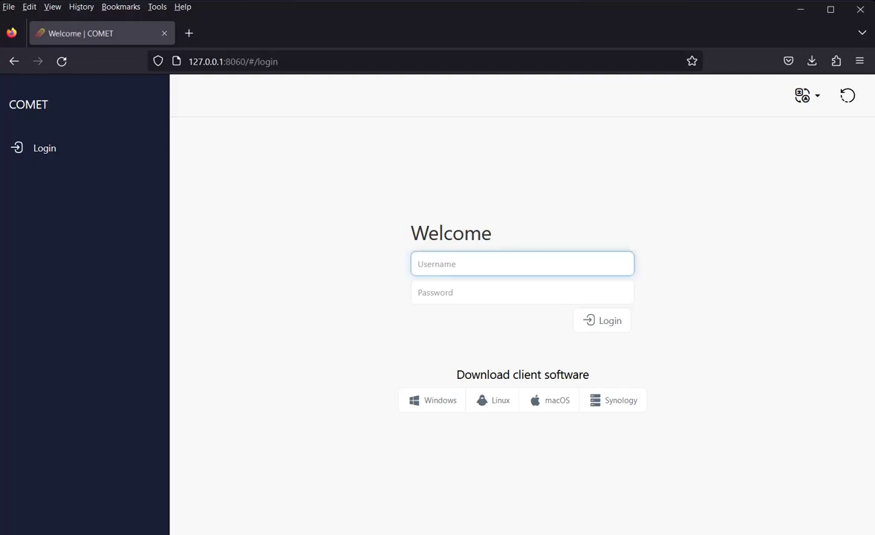
Step: Log in to the web interface with username admin and the default admin password
key("Tab")
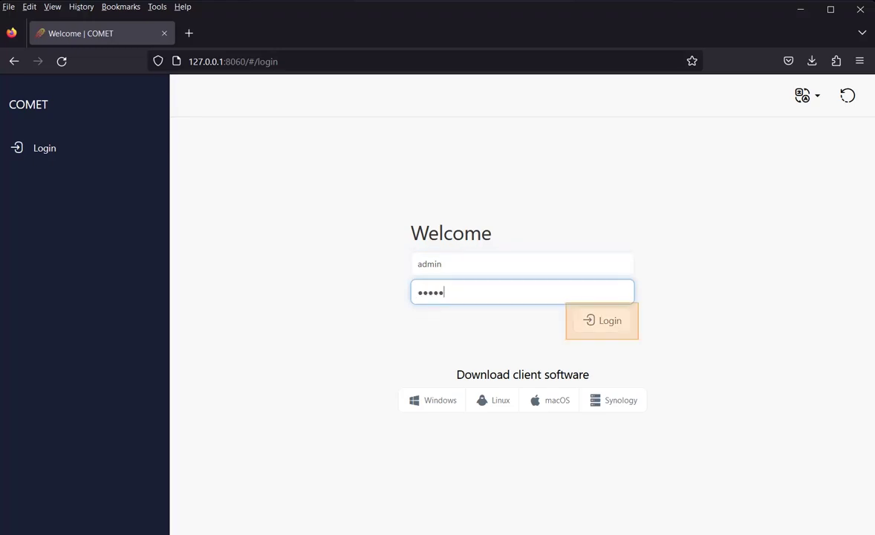
key("Return")
key("Return")
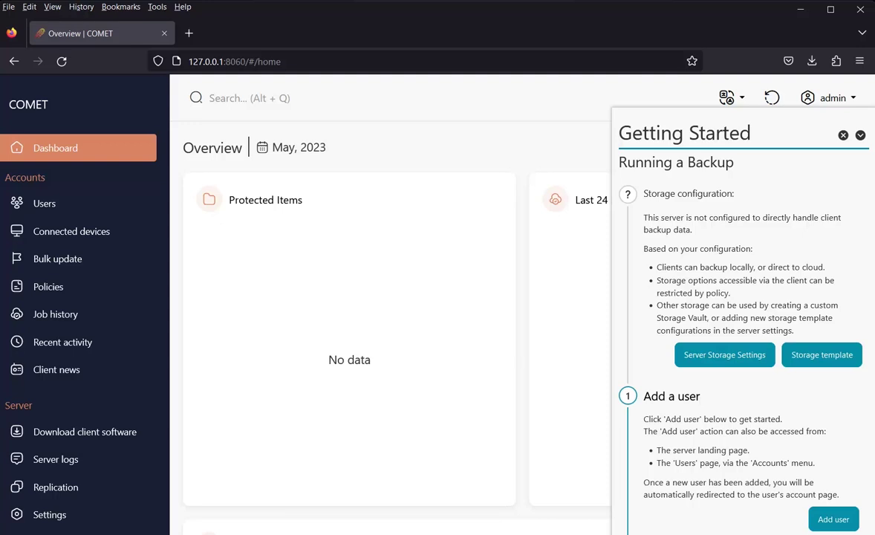
Step: Go to Settings and open the Server page under Branding
scroll(45, 212, "down", 1)
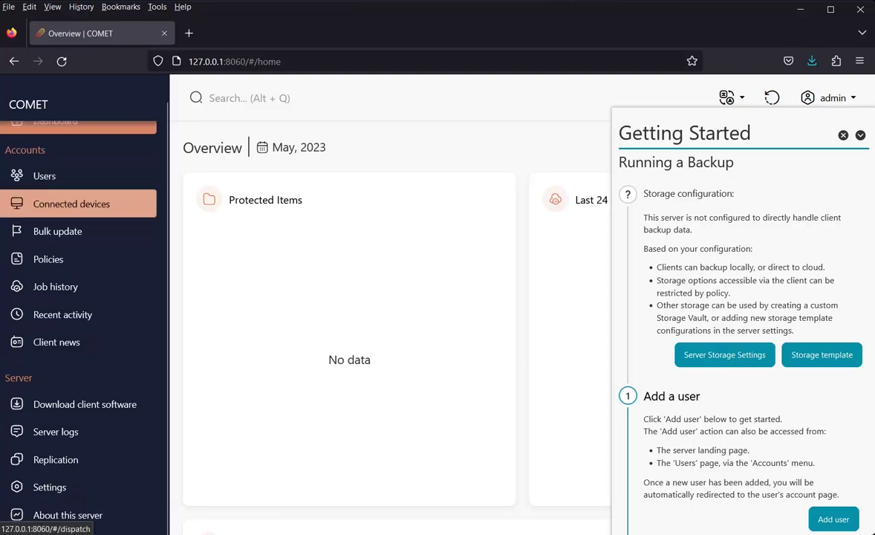
left_click(49, 486)
scroll(213, 489, "down", 1)
left_click(212, 490)
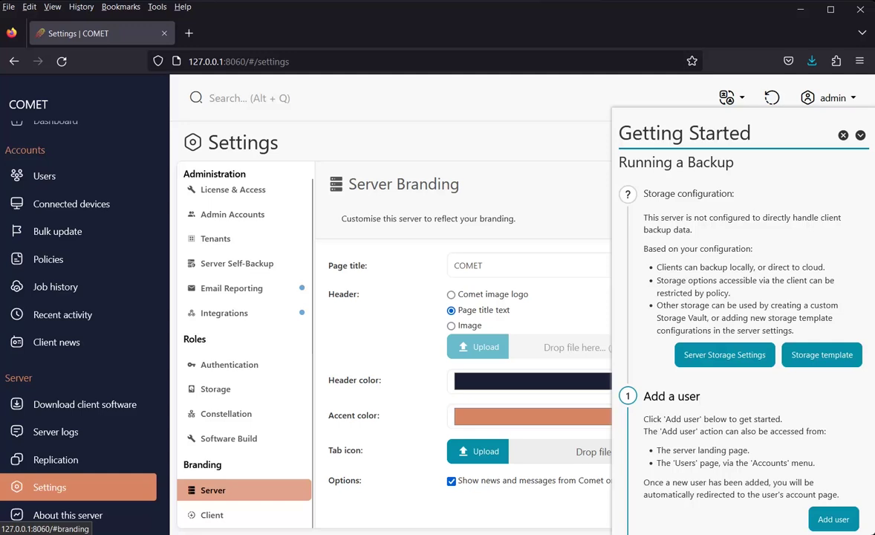
scroll(743, 334, "down", 3)
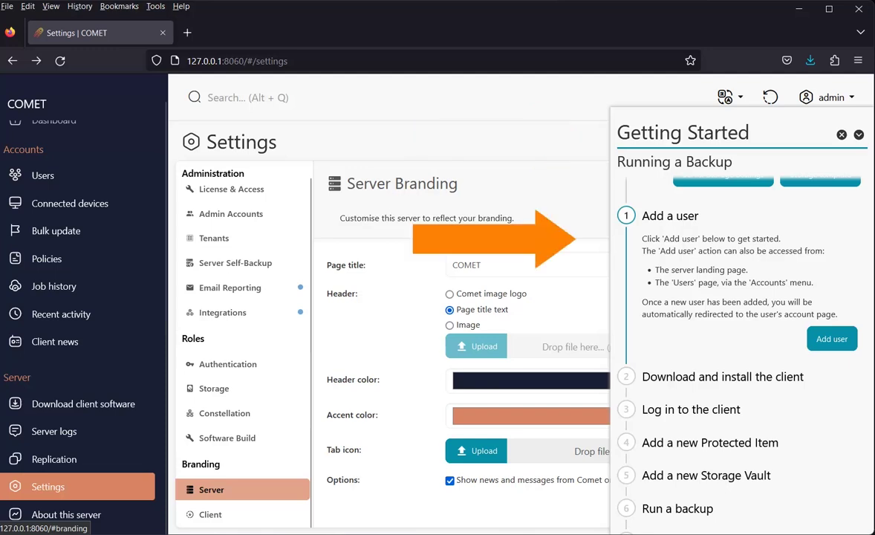
scroll(742, 334, "down", 1)
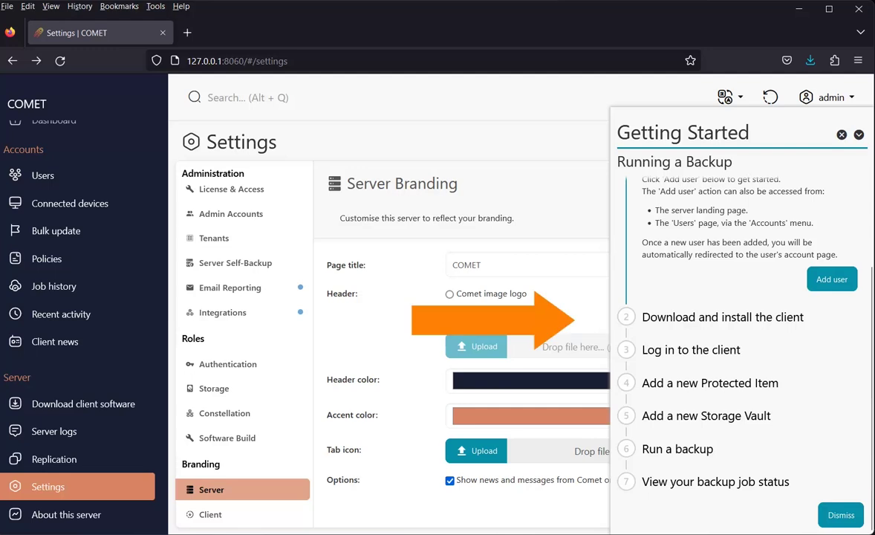